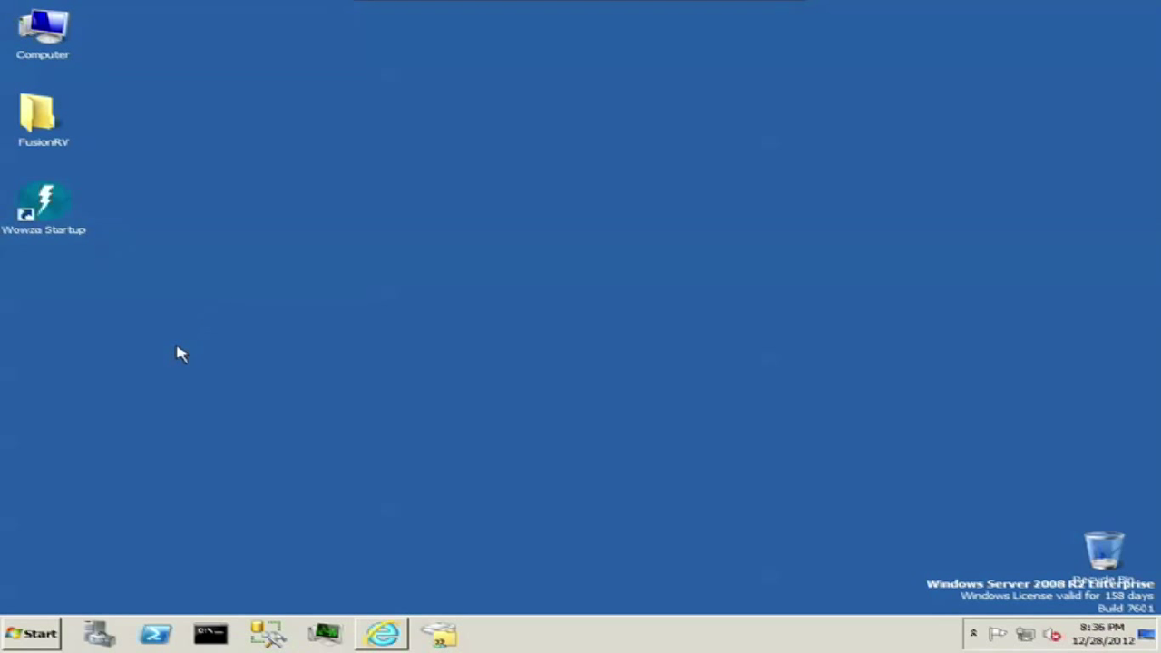
# Step: Launch Wowza Media Server 3 from its desktop shortcut and minimize the console once it reports started
pyautogui.doubleClick(52, 205)
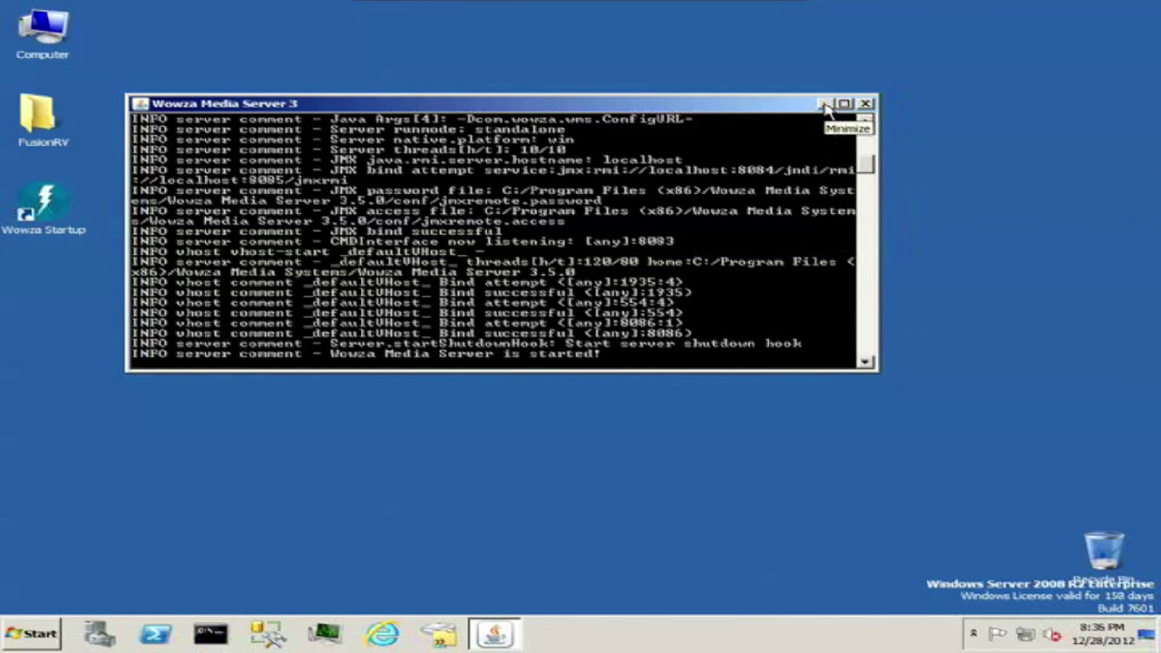
pyautogui.click(824, 105)
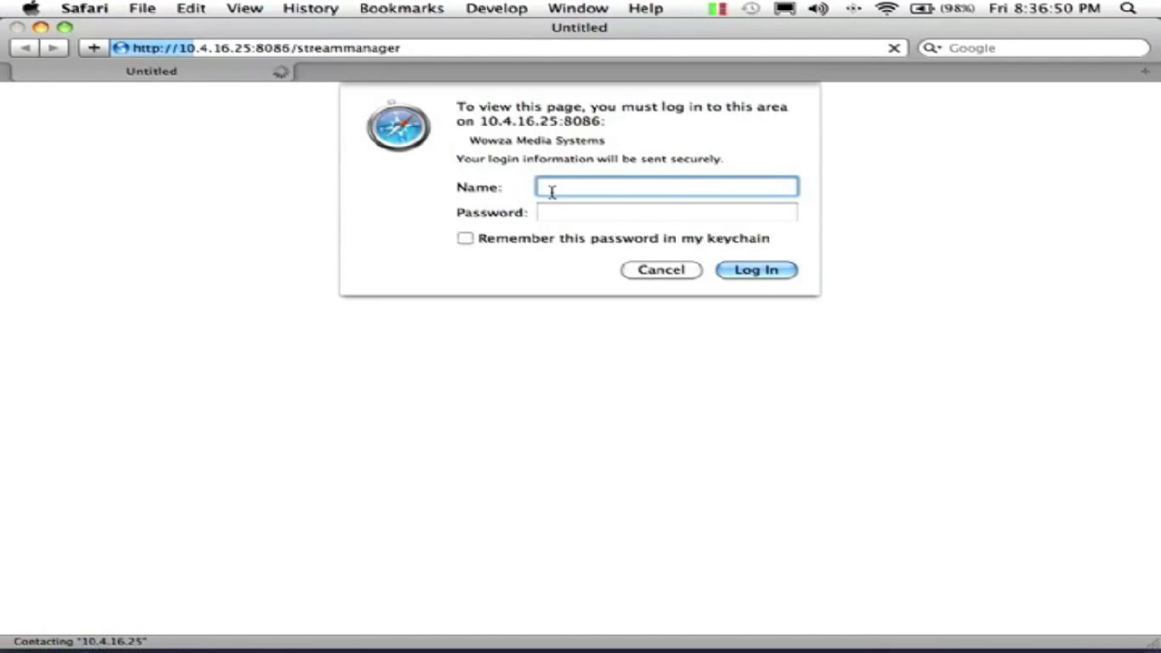
# Step: Sign in to Stream Manager with the administrator user name and password
pyautogui.write('admin')
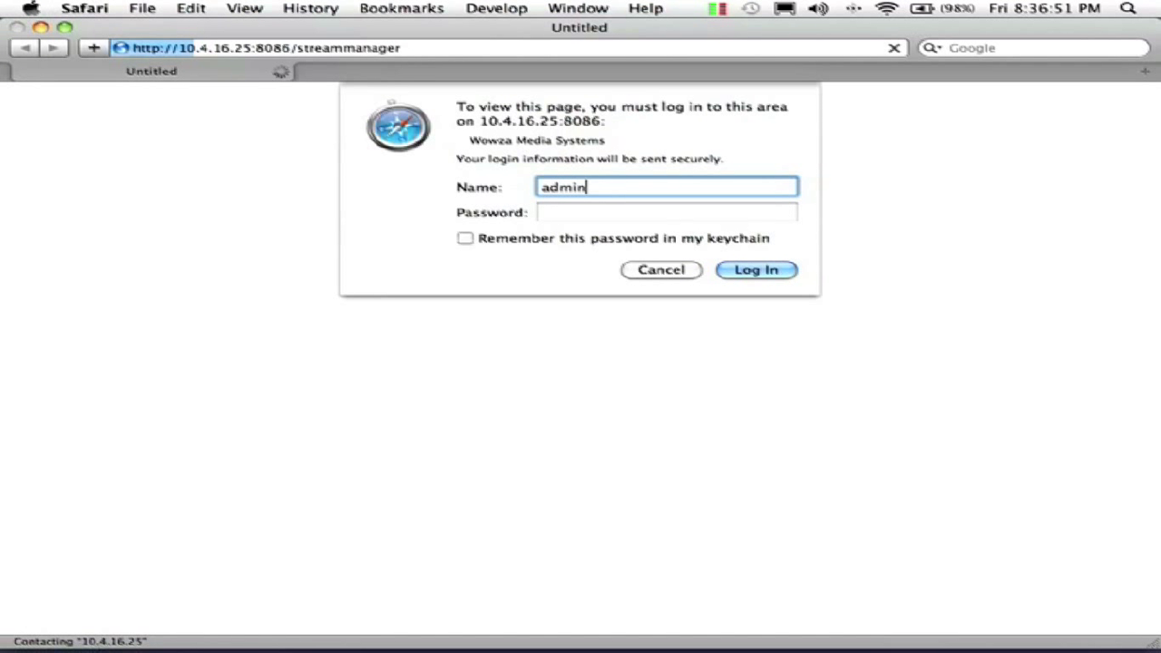
pyautogui.press('Tab')
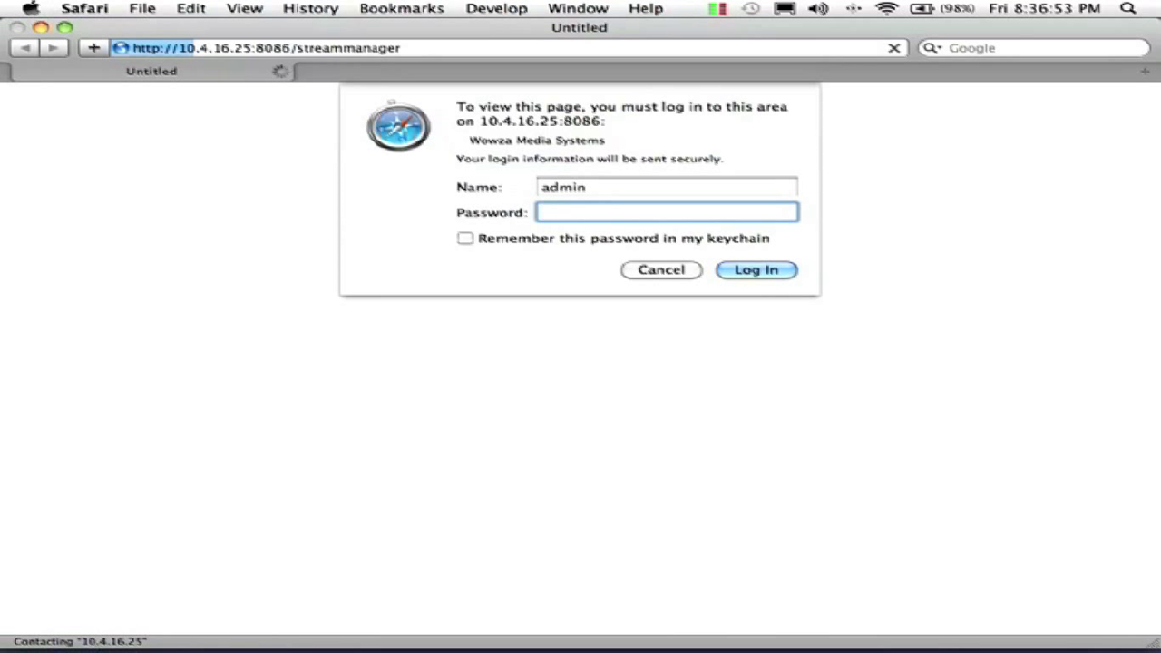
pyautogui.write('*****')
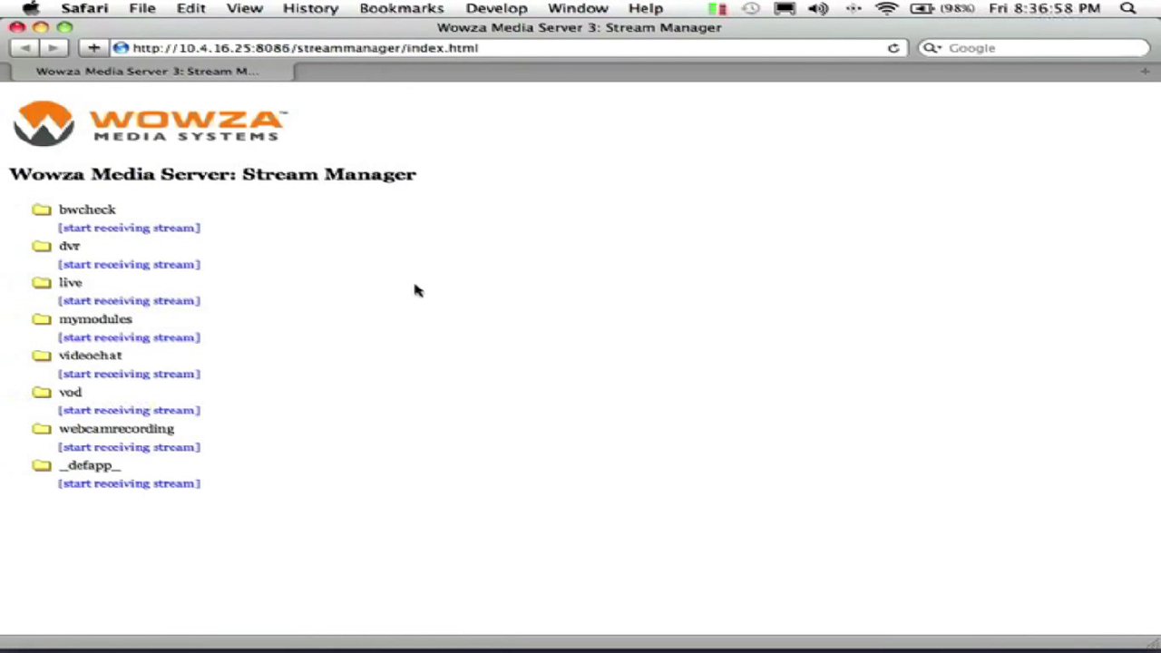
# Step: Start receiving an rtp stream named LectureHall.stream under the live application, then minimize Safari
pyautogui.click(141, 303)
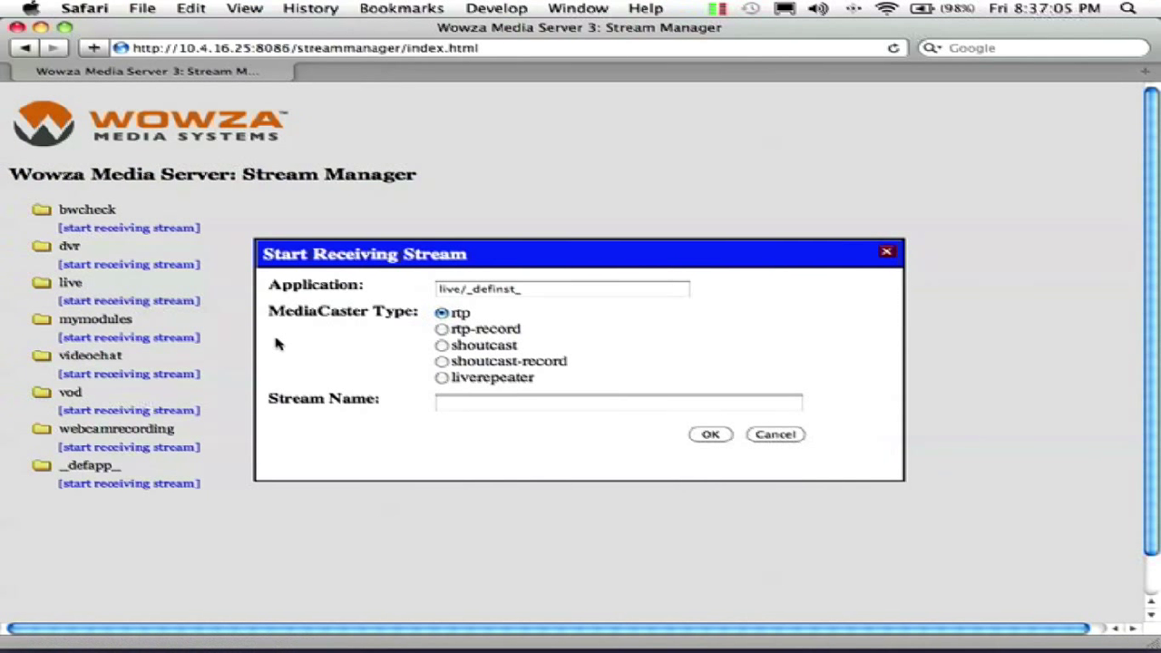
pyautogui.click(485, 407)
pyautogui.write('Lect')
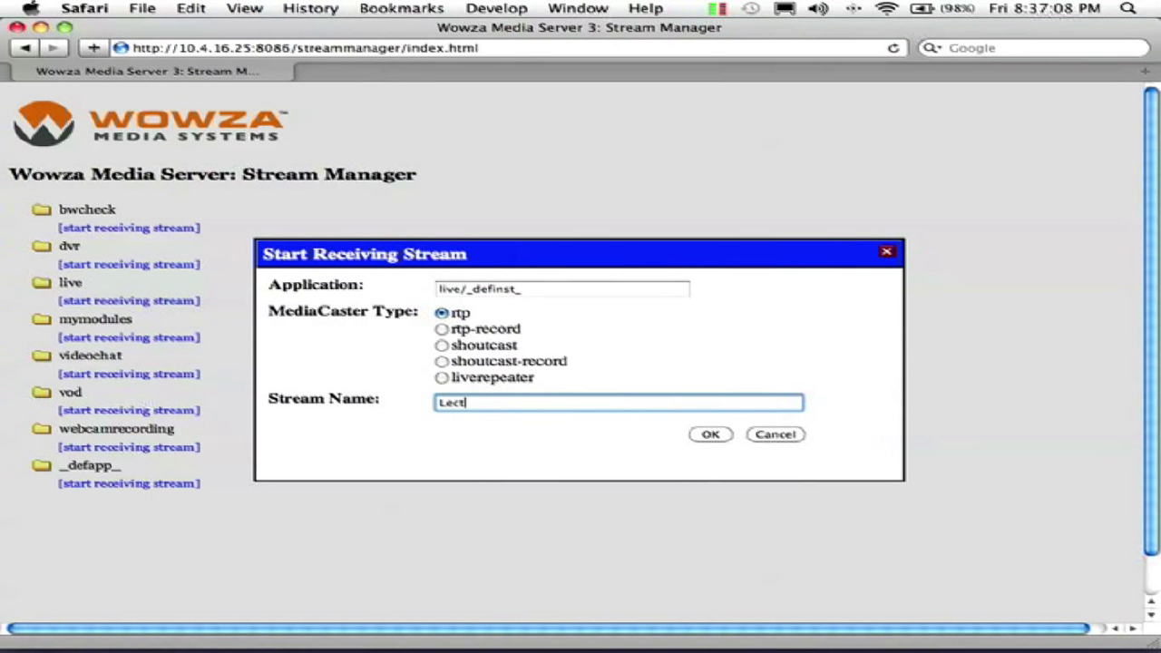
pyautogui.write('ureHall.stream')
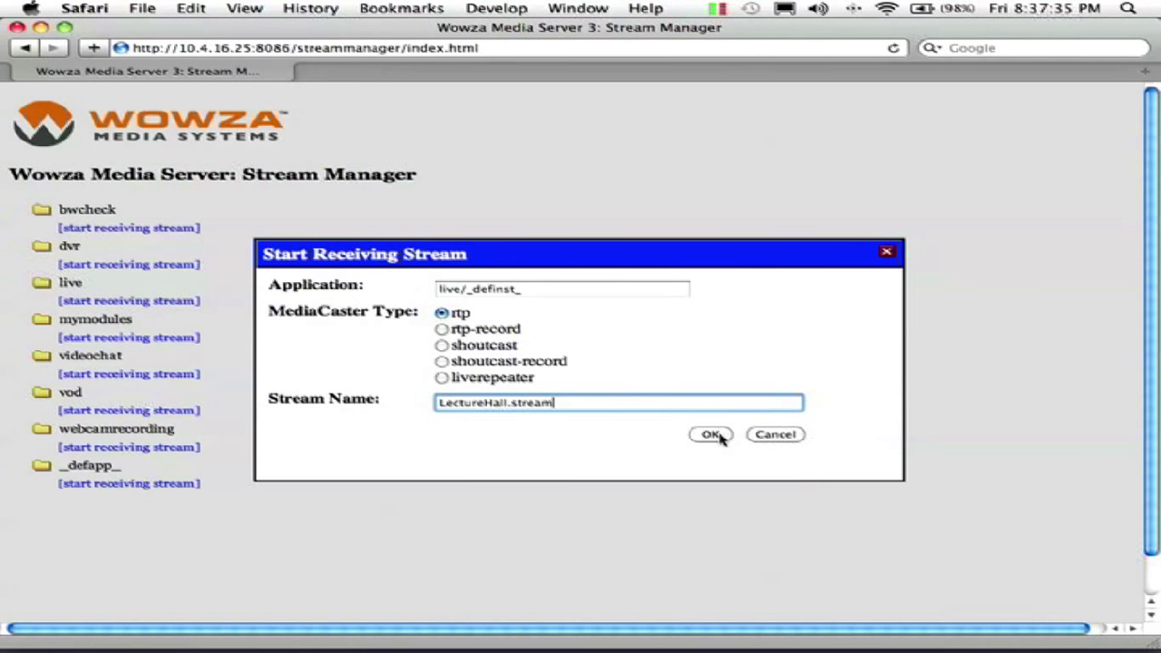
pyautogui.scroll(-1, 721, 437)
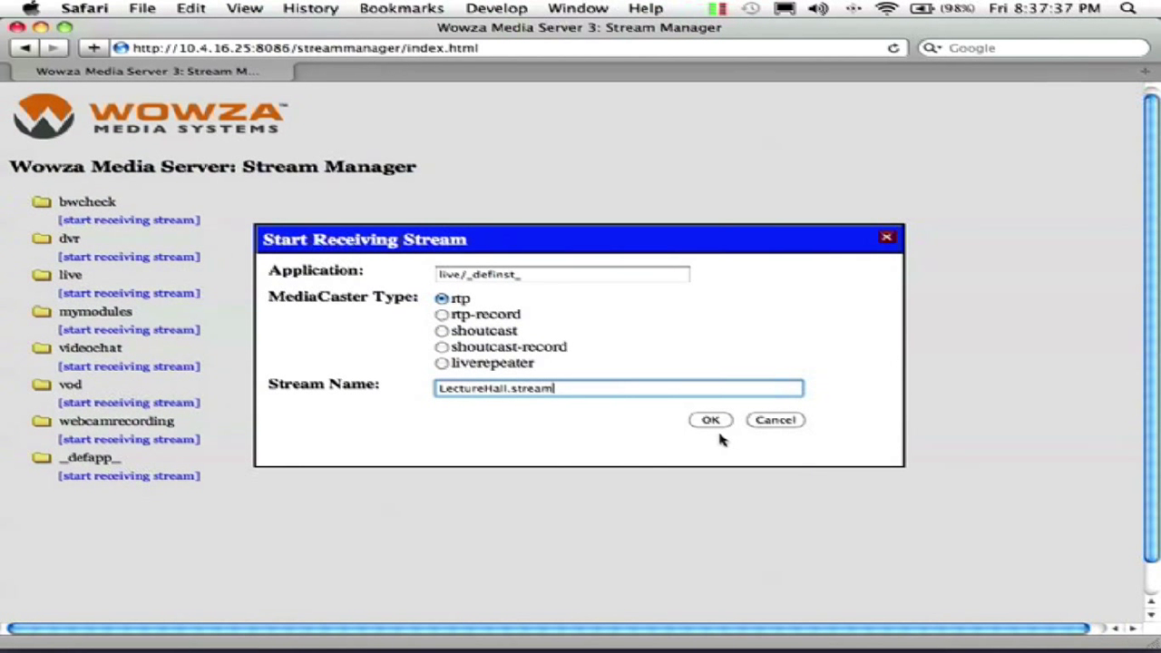
pyautogui.click(712, 421)
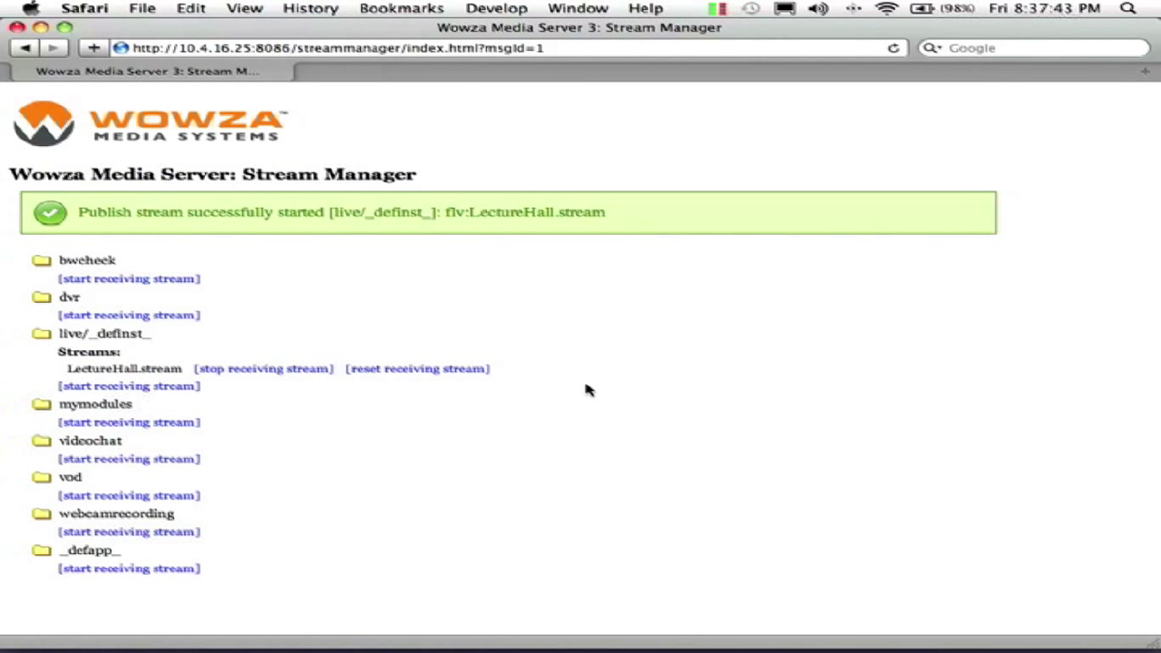
pyautogui.click(43, 28)
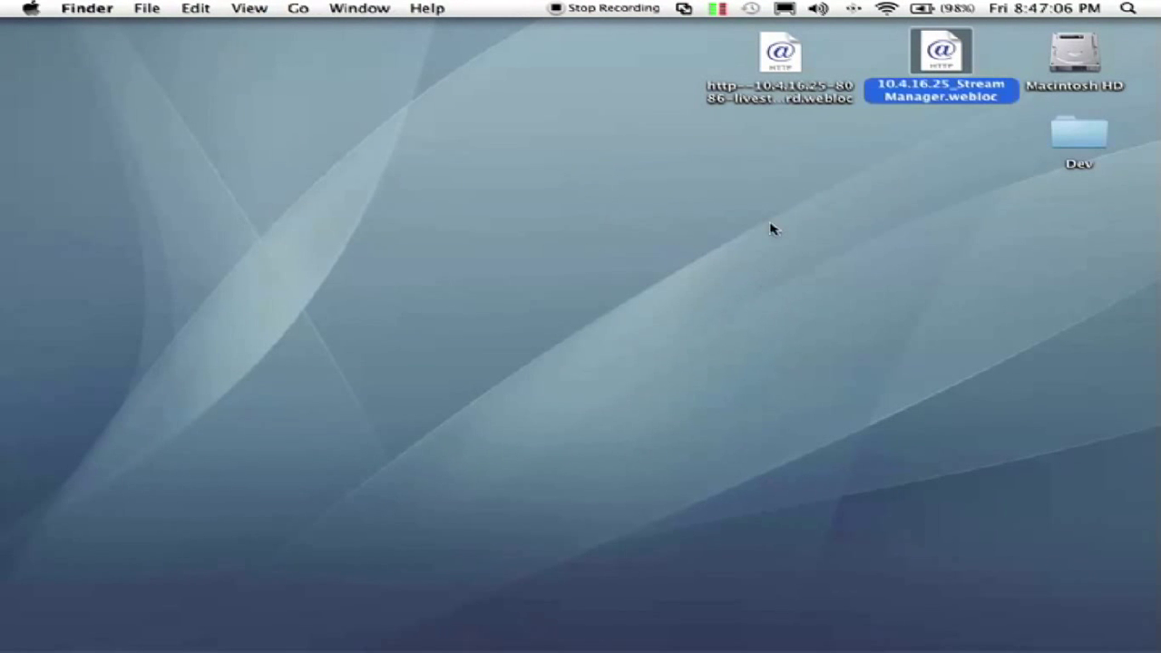
# Step: Open the Live Stream Record desktop shortcut in Safari
pyautogui.click(771, 57)
pyautogui.doubleClick(771, 58)
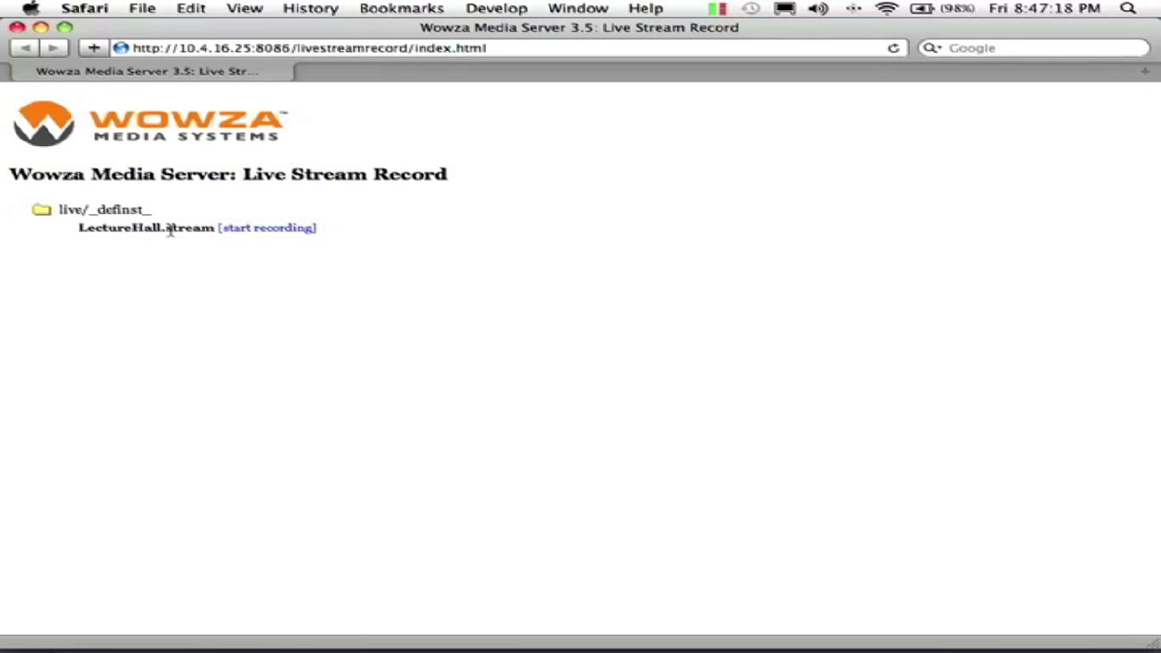
# Step: Record LectureHall.stream as MP4, keeping 'Version existing file' and ticking Enable, then submit
pyautogui.click(270, 230)
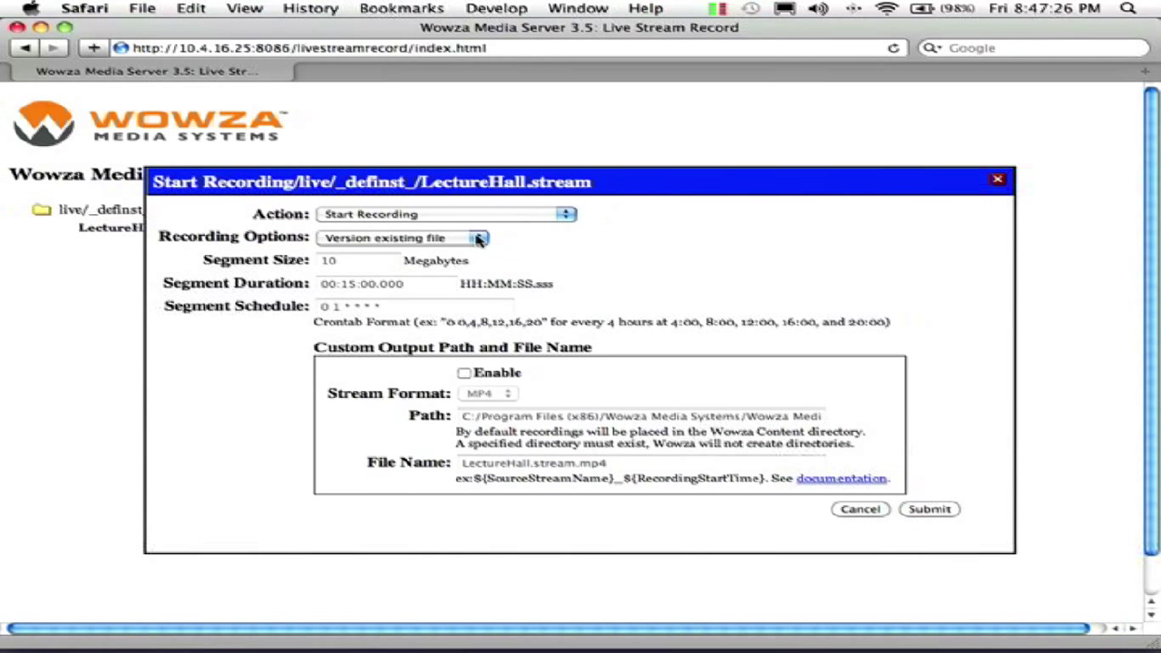
pyautogui.click(478, 238)
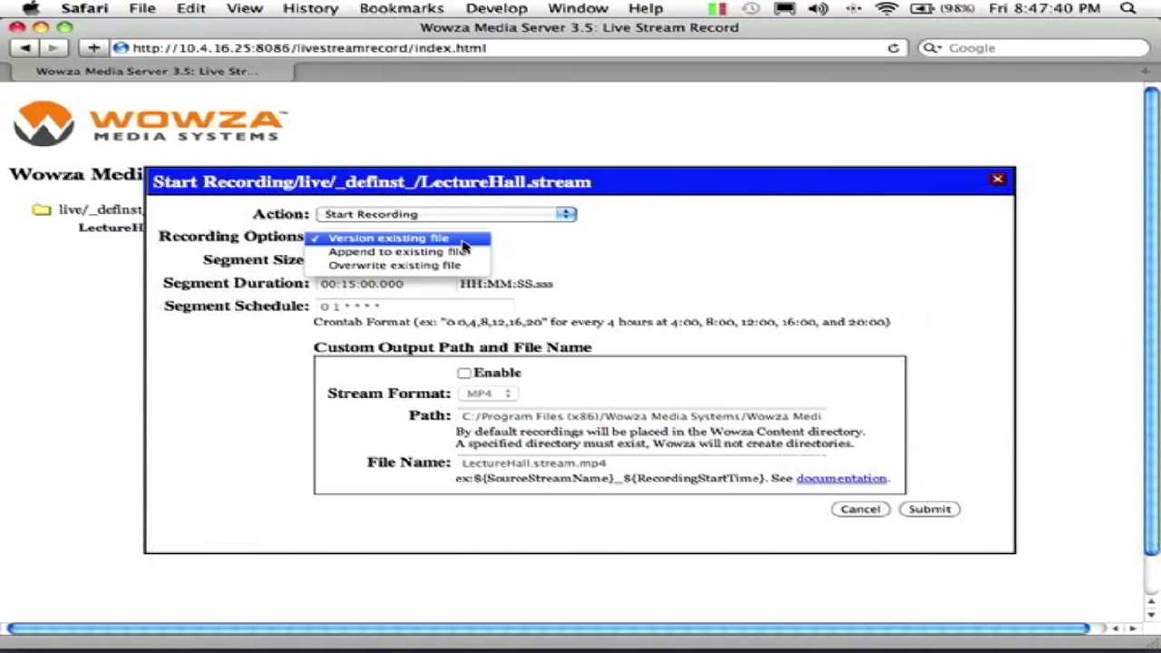
pyautogui.click(464, 242)
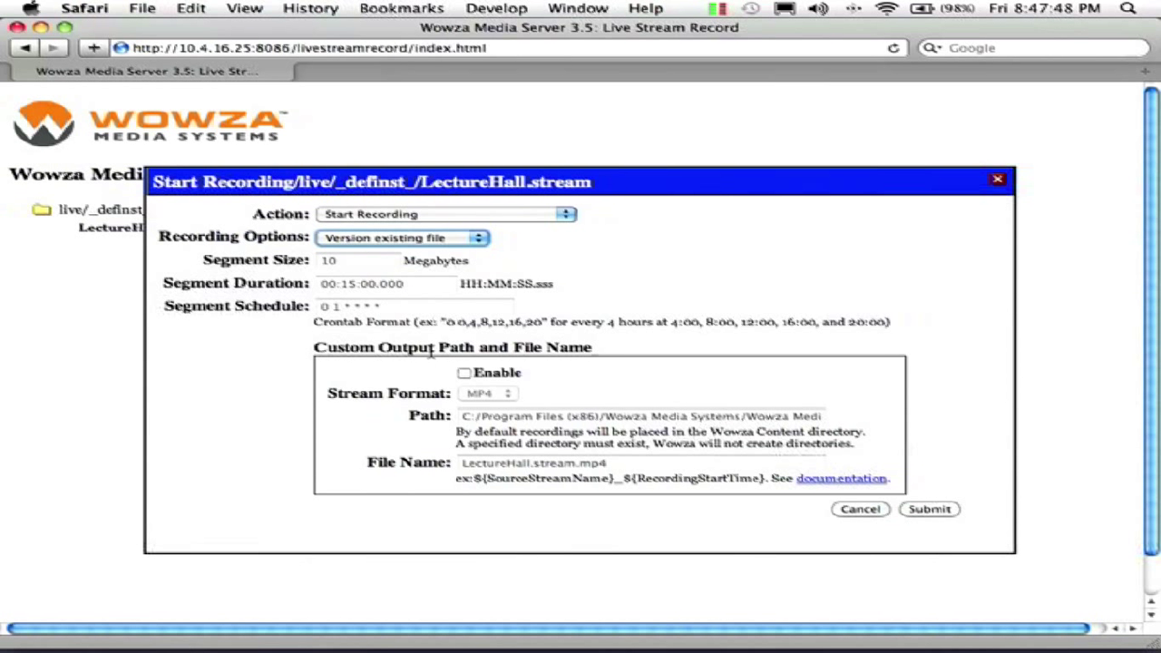
pyautogui.click(464, 373)
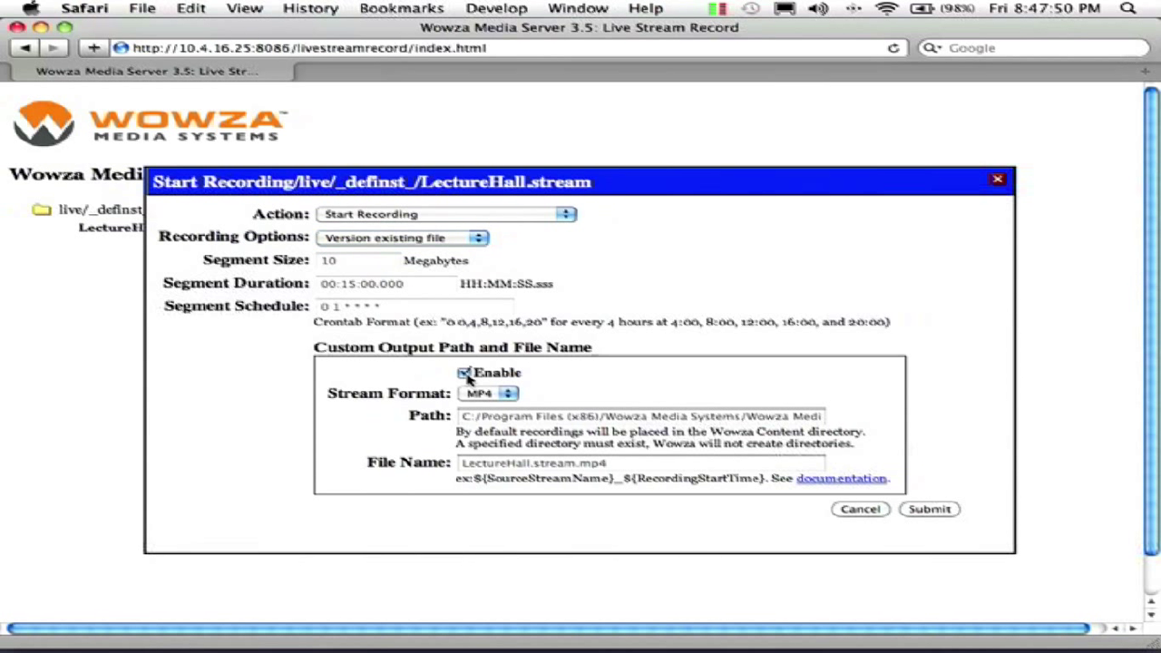
pyautogui.click(507, 396)
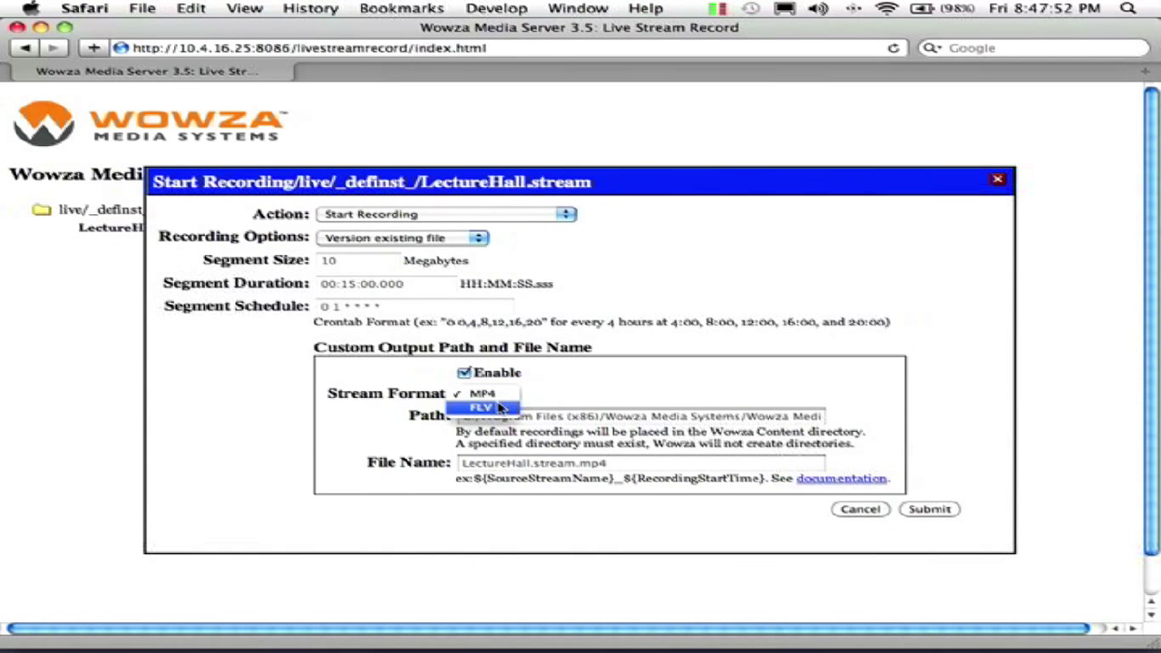
pyautogui.click(542, 390)
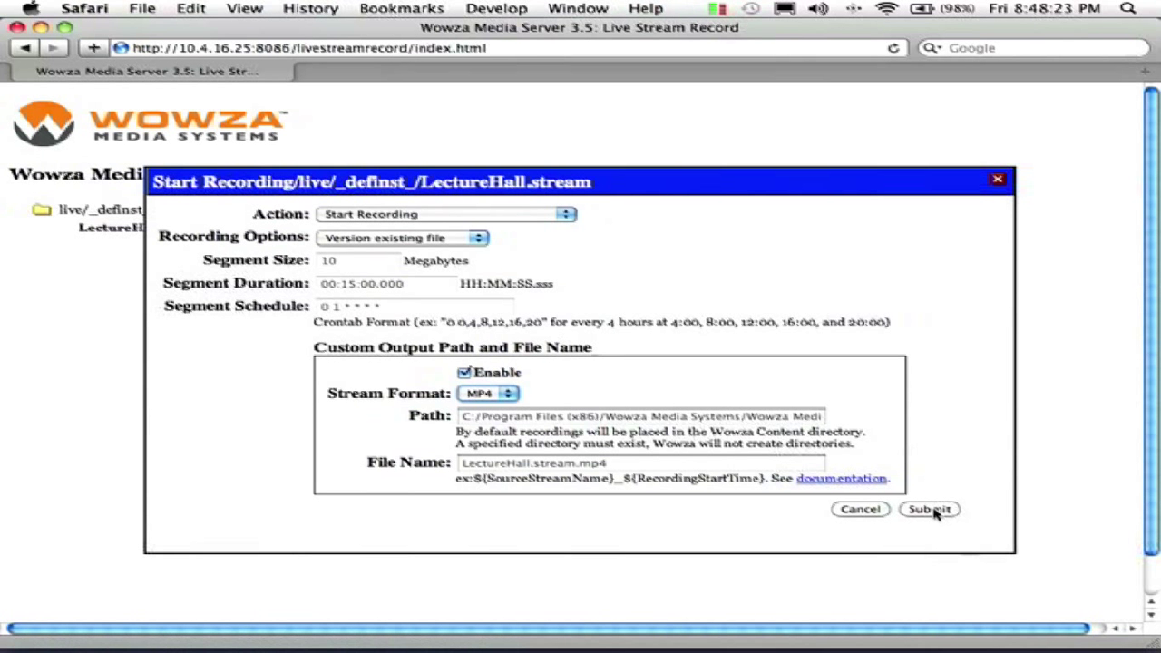
pyautogui.click(929, 509)
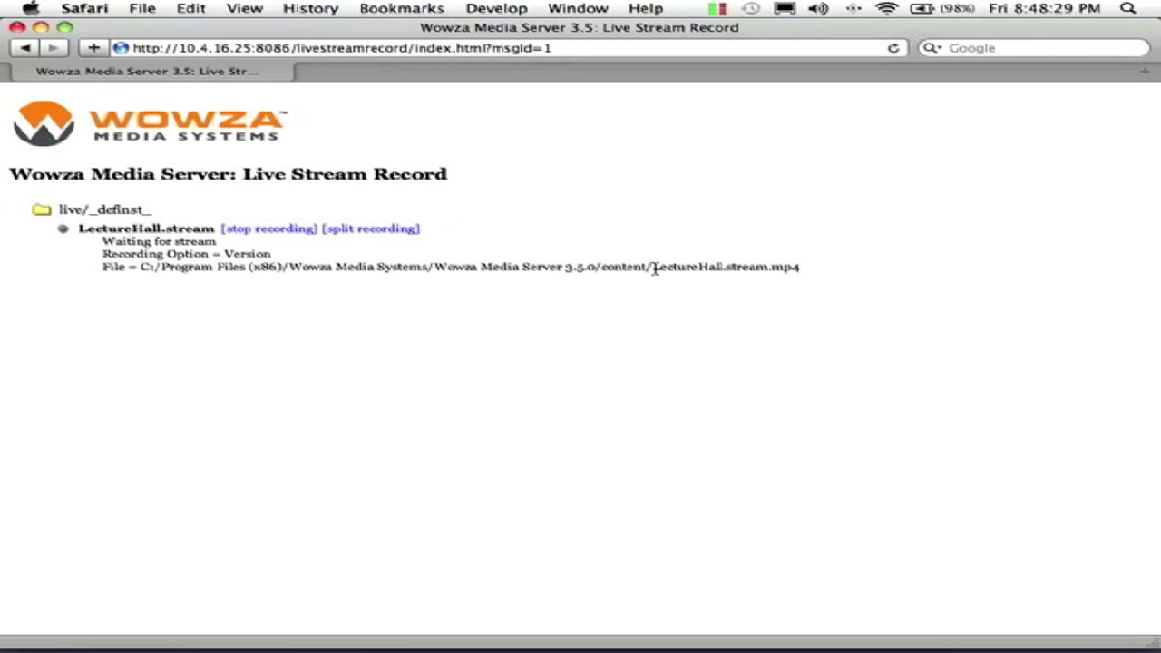
# Step: Check the LectureHall.stream.mp4 file name in the recording path, then minimize Safari
pyautogui.moveTo(652, 267); pyautogui.dragTo(804, 270)
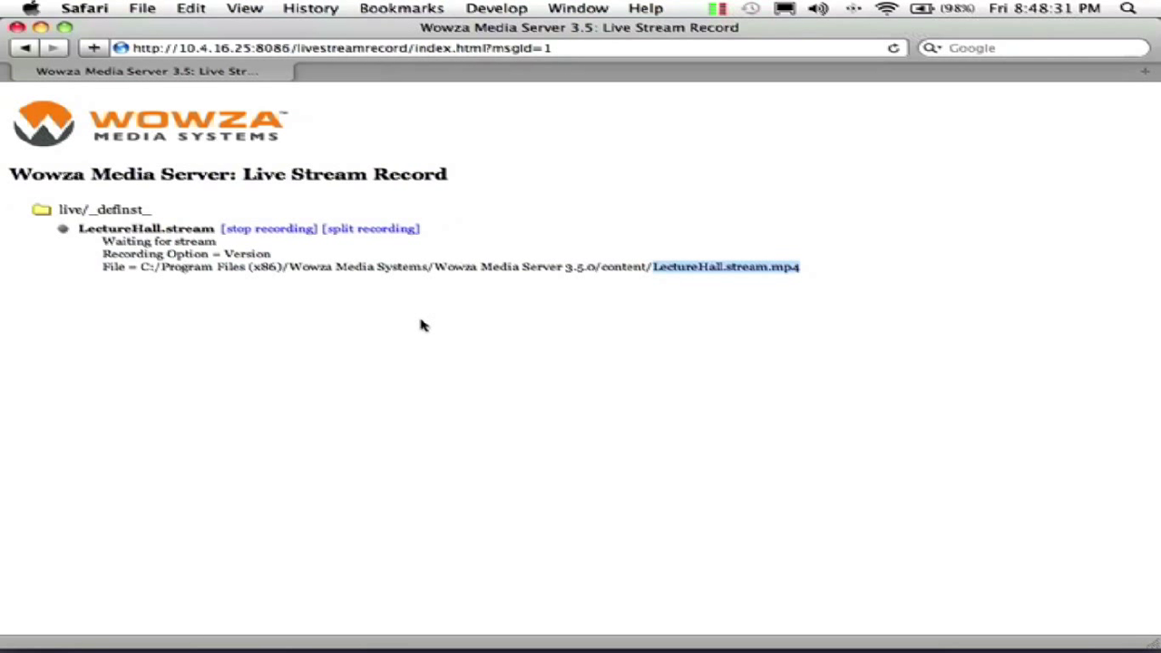
pyautogui.click(331, 269)
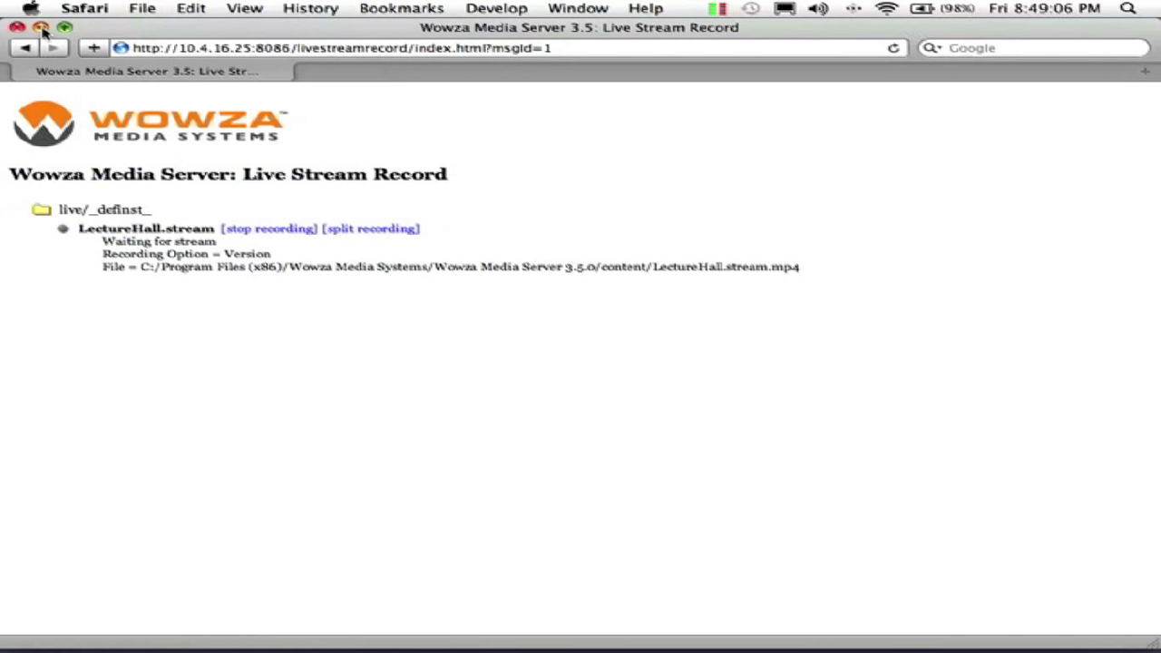
pyautogui.click(42, 28)
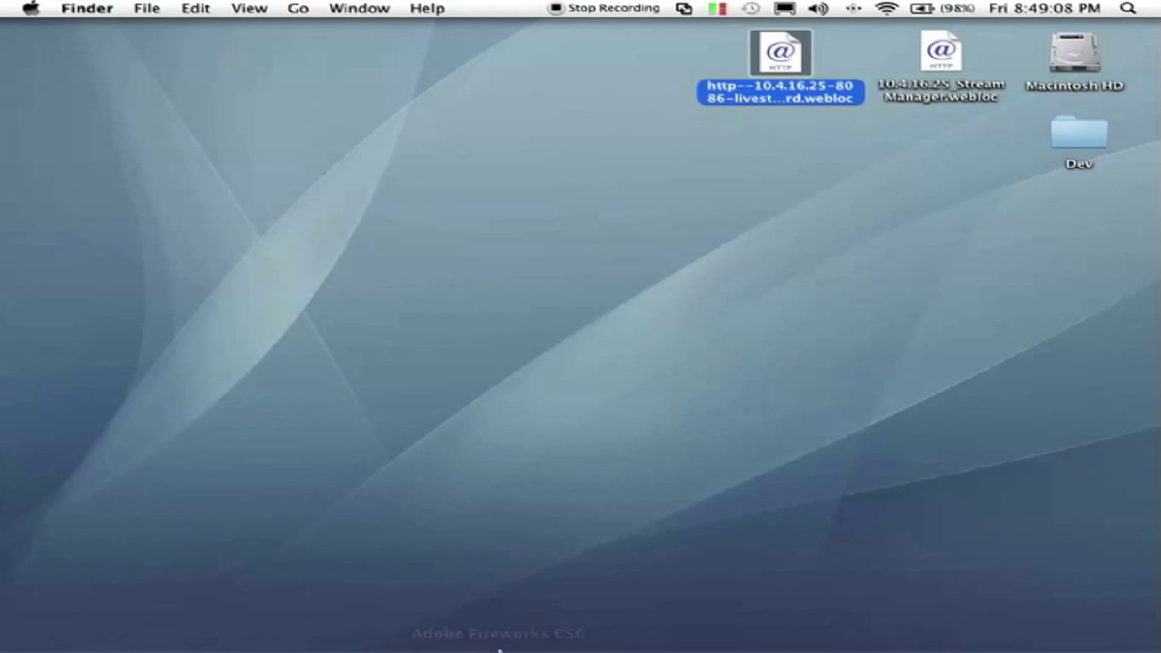
# Step: In QuickTime Player, open the copied LectureHall.stream URL via File > Open URL and play it live
pyautogui.click(322, 638)
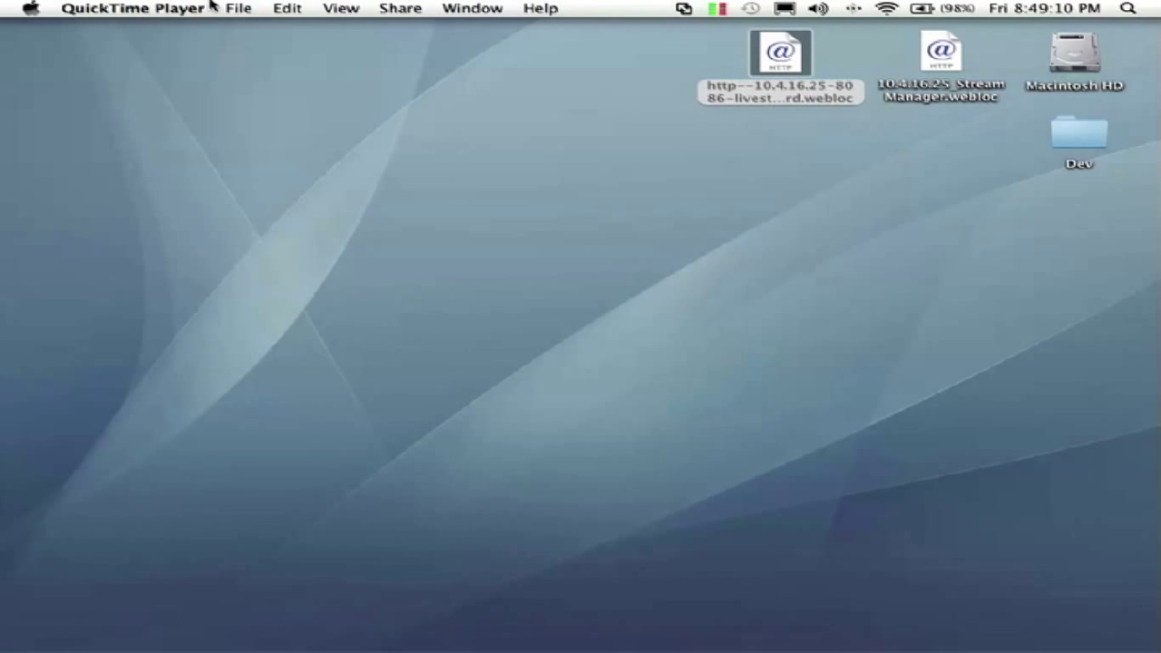
pyautogui.click(247, 5)
pyautogui.click(277, 104)
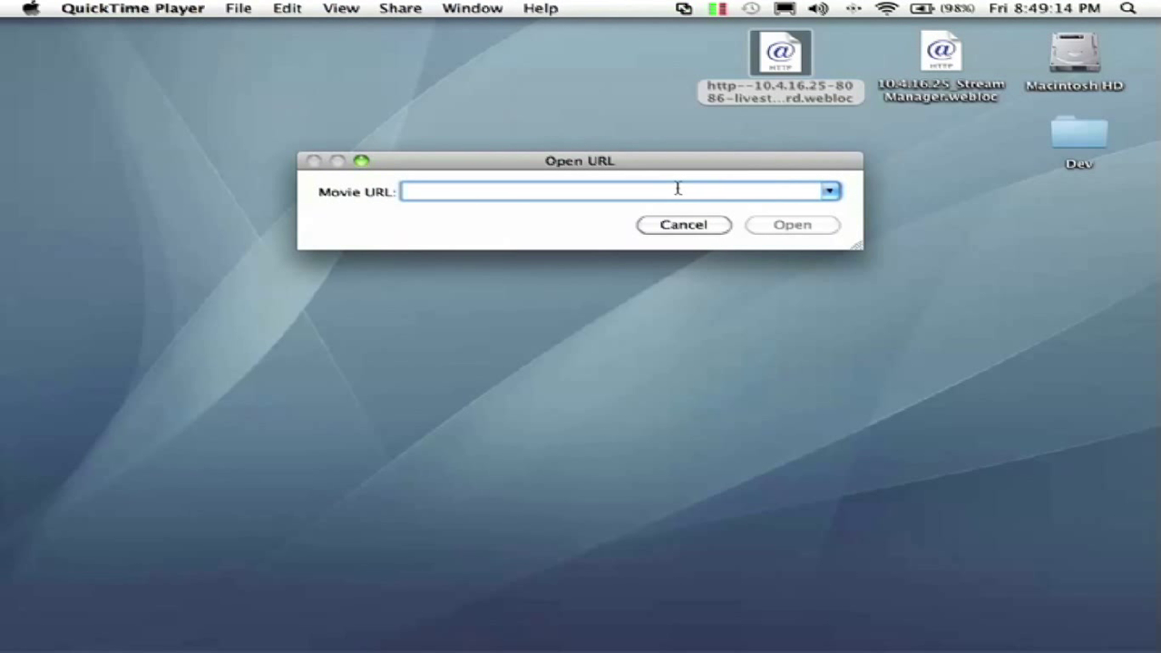
pyautogui.write('rtsp://10.4.16.25/live/LectureHall.stream')
pyautogui.click(792, 225)
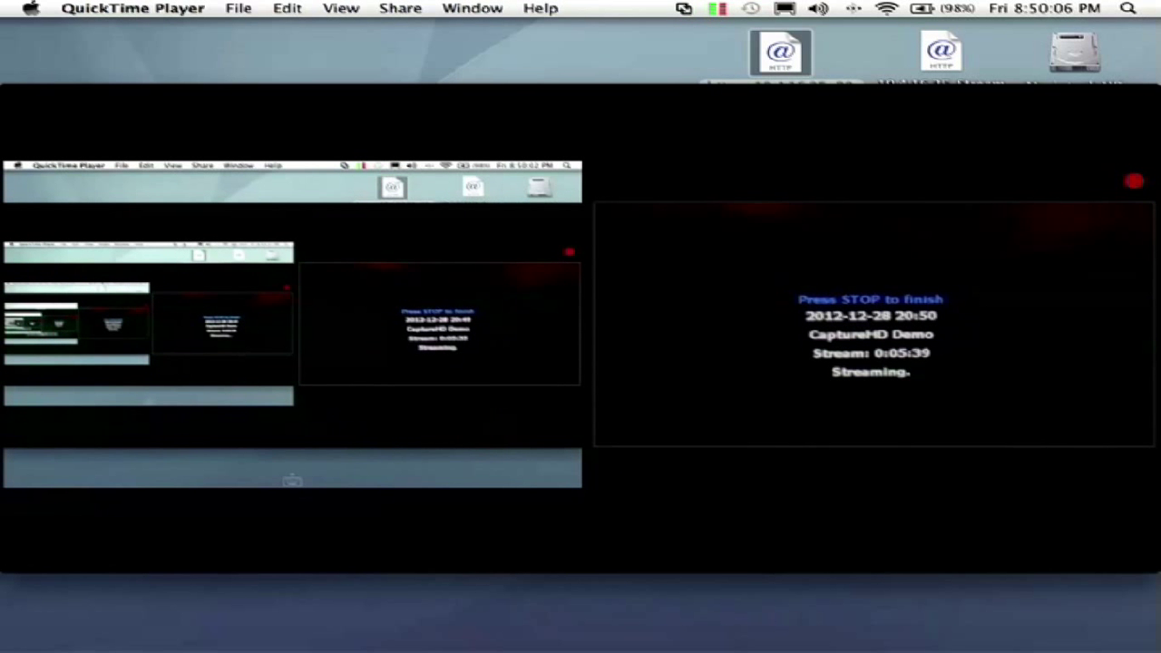
pyautogui.moveTo(223, 124)
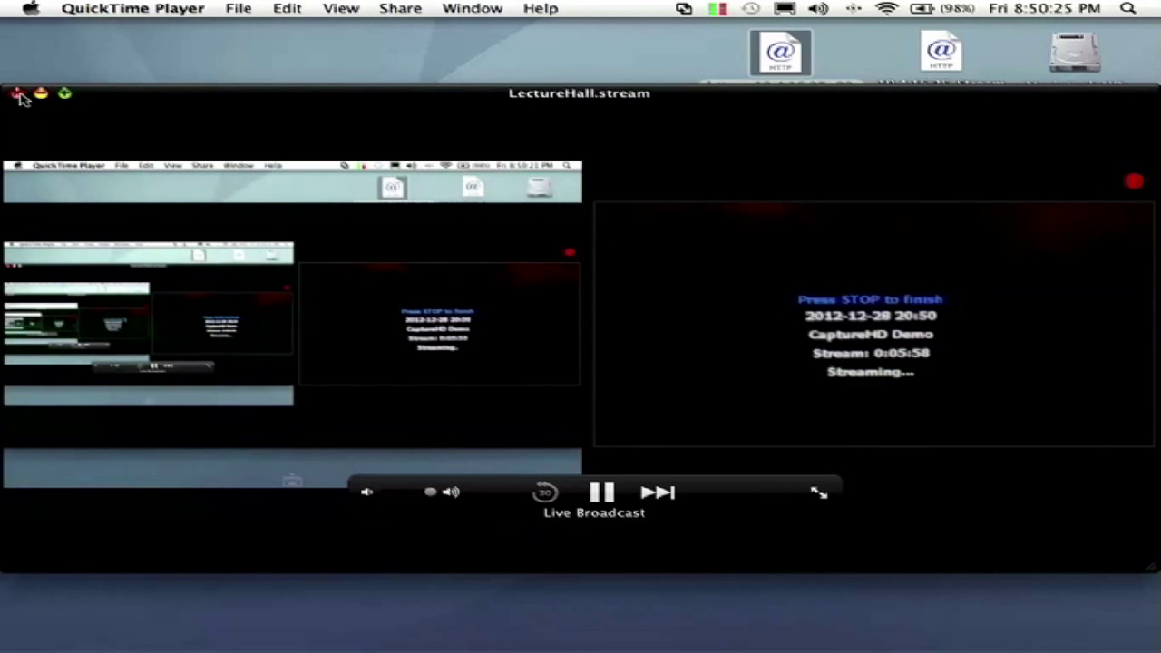
# Step: Close the LectureHall.stream player window in QuickTime Player
pyautogui.click(18, 94)
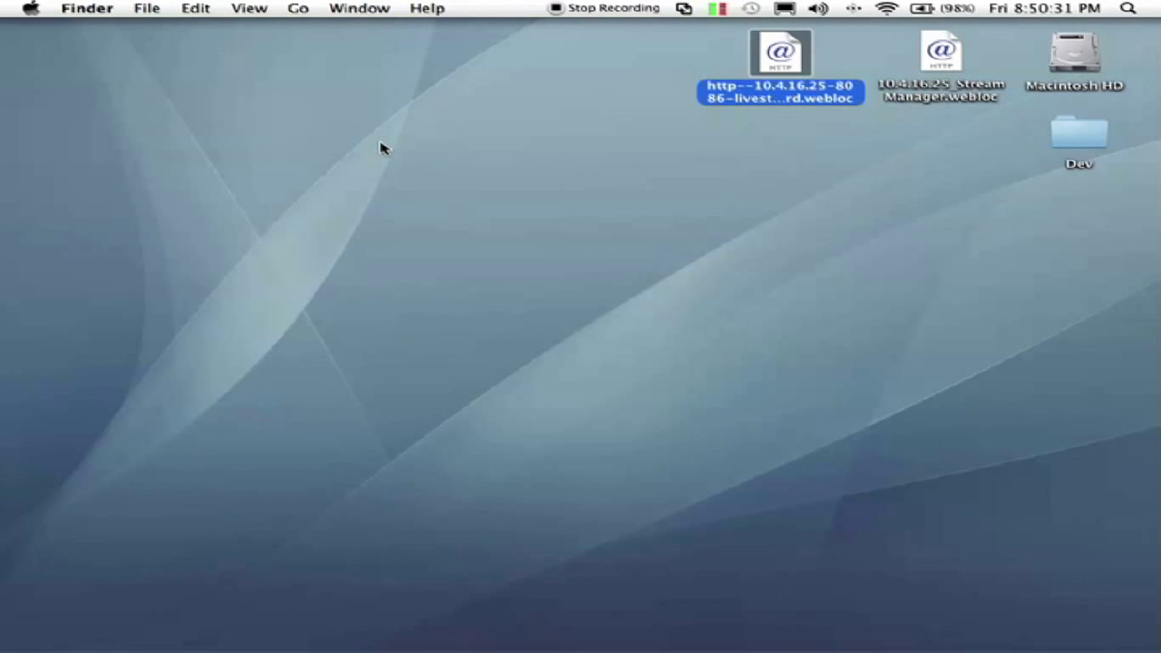
# Step: Switch to the Windows VM, minimize the Wowza console, and bring up Internet Explorer's Fusion RV login
pyautogui.hotkey('ctrl', 'Right')
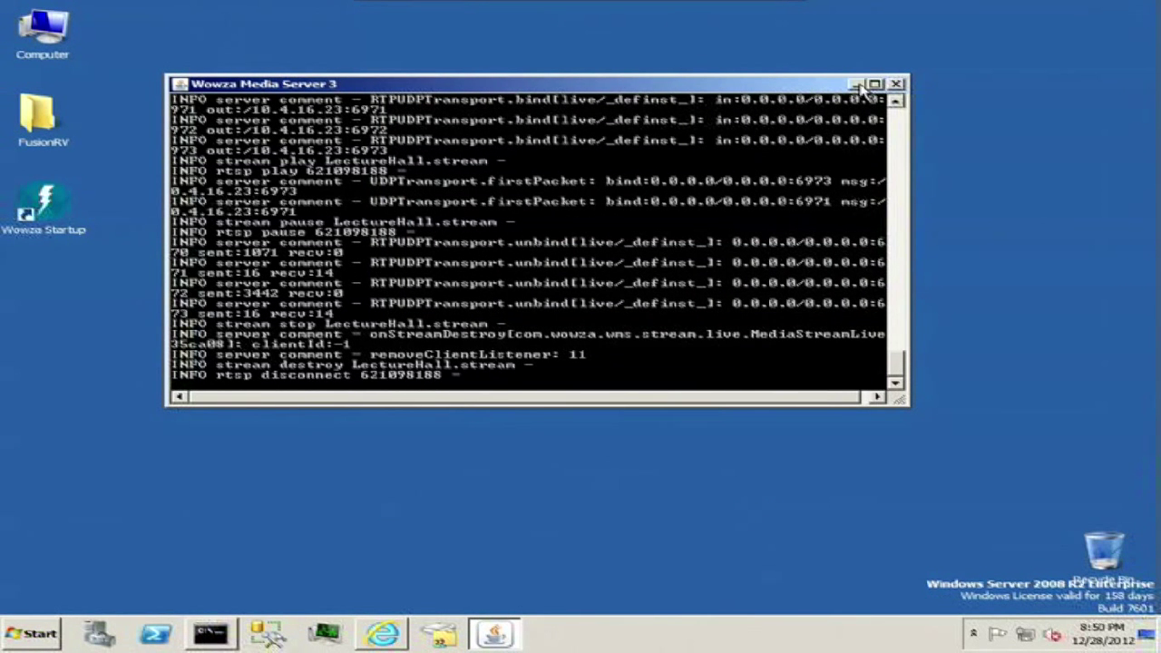
pyautogui.click(855, 85)
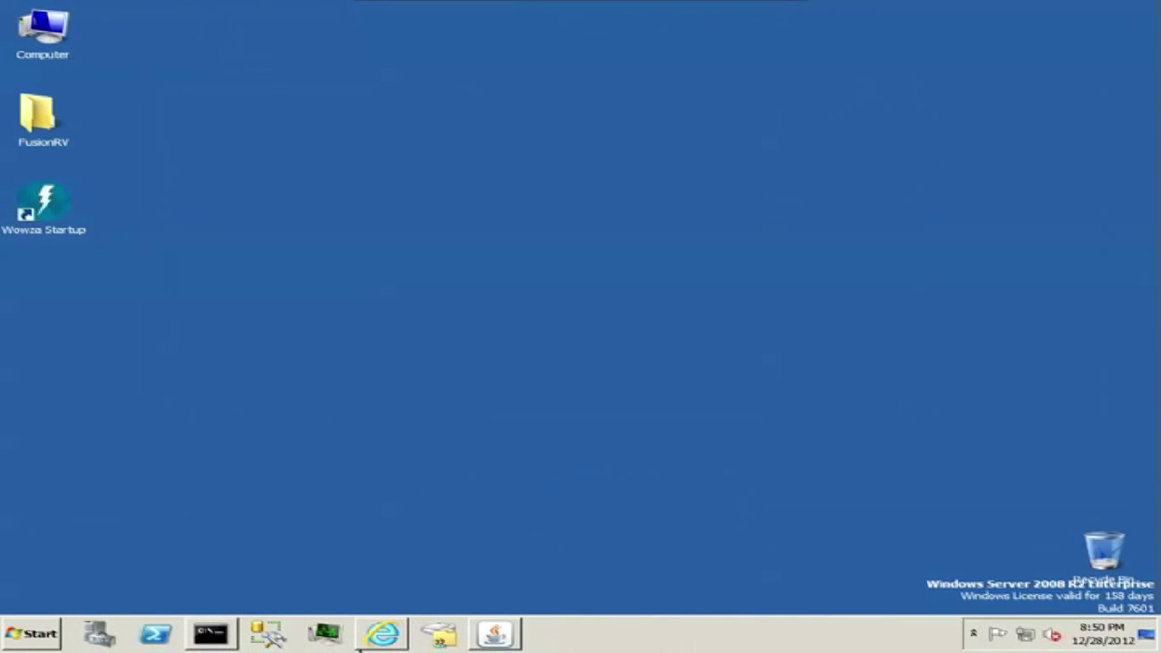
pyautogui.click(386, 635)
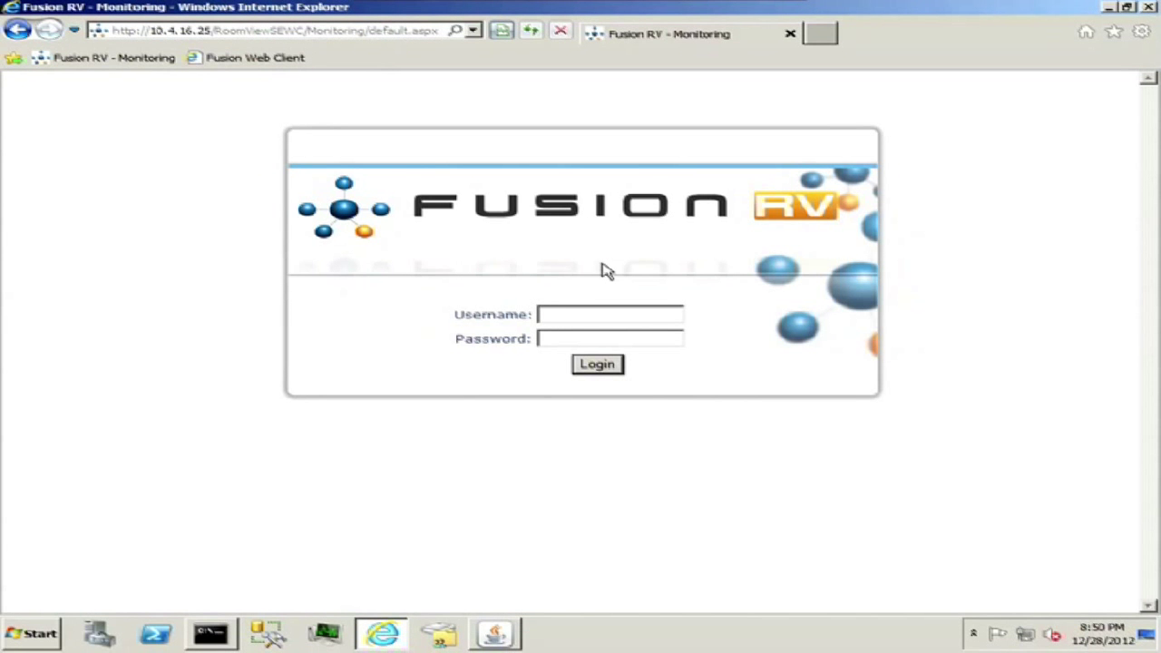